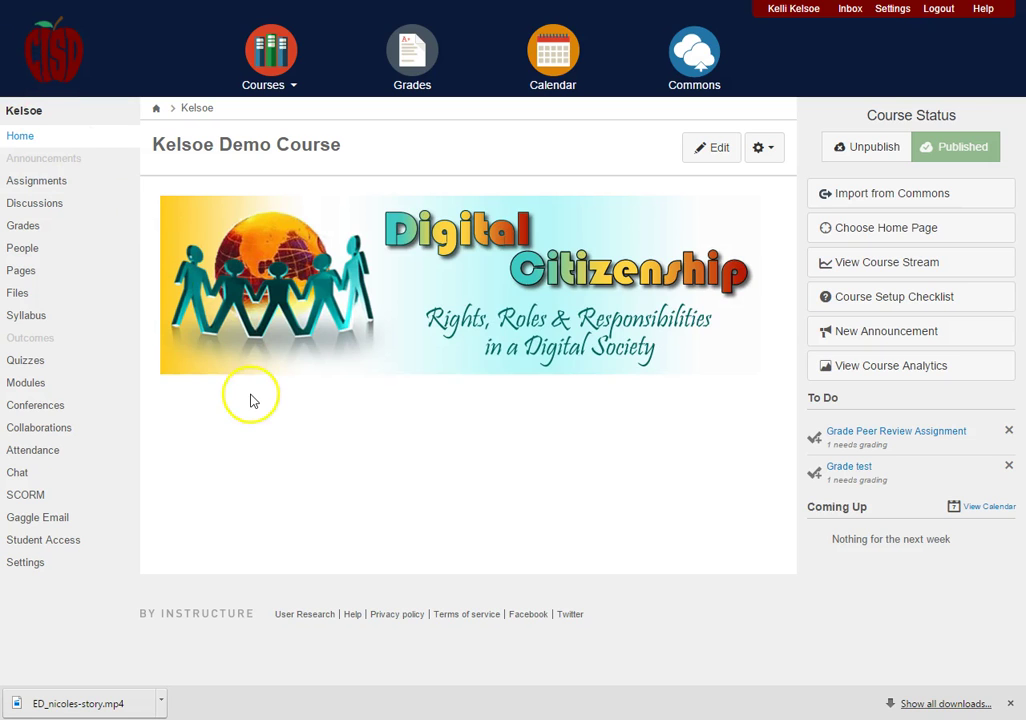
- Add a new assignment named "Unit 3 Assignment" to the Unit 3 - Respecting Other's Work module, without indentation
left_click(18, 386)
left_click_drag(433, 408, 310, 436)
scroll(435, 405, "down", 3)
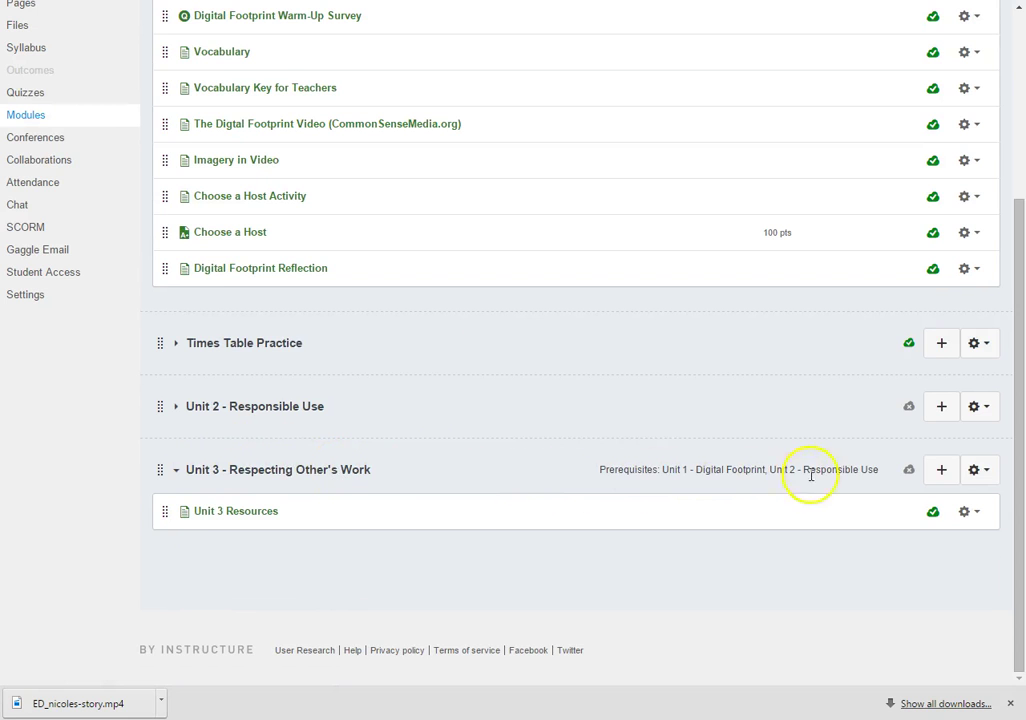
left_click(940, 470)
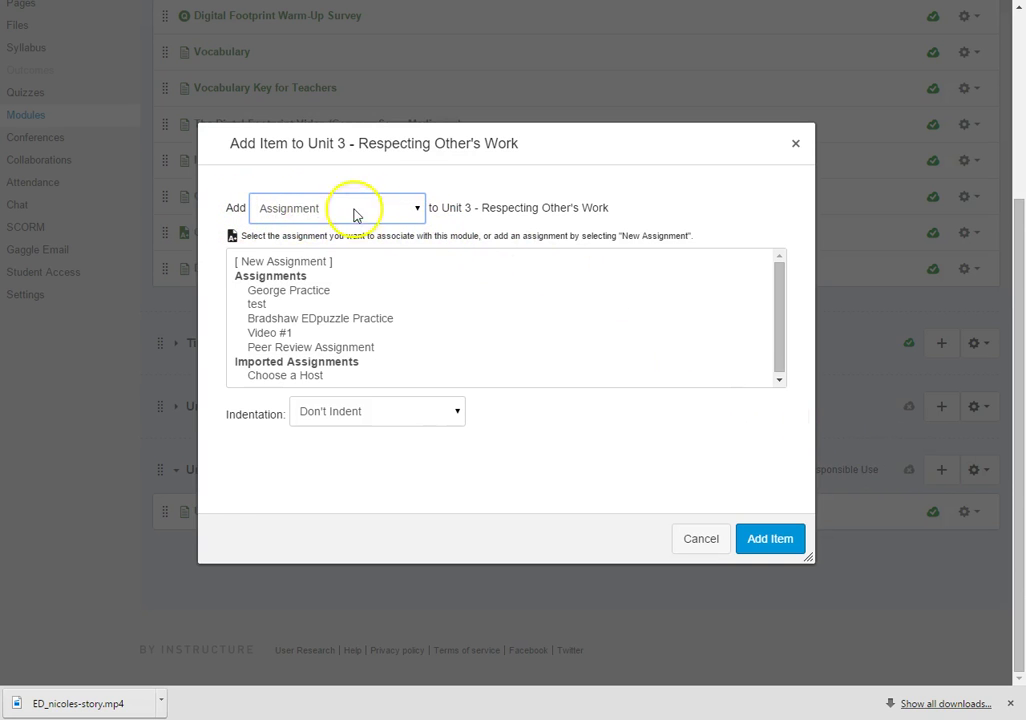
left_click(418, 208)
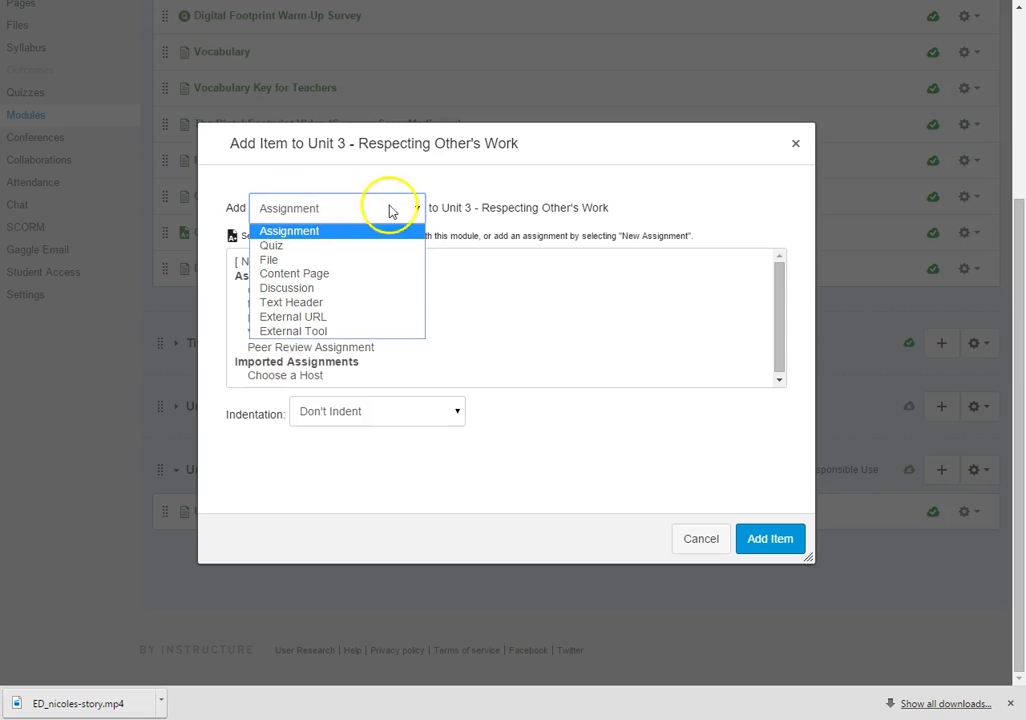
left_click(415, 208)
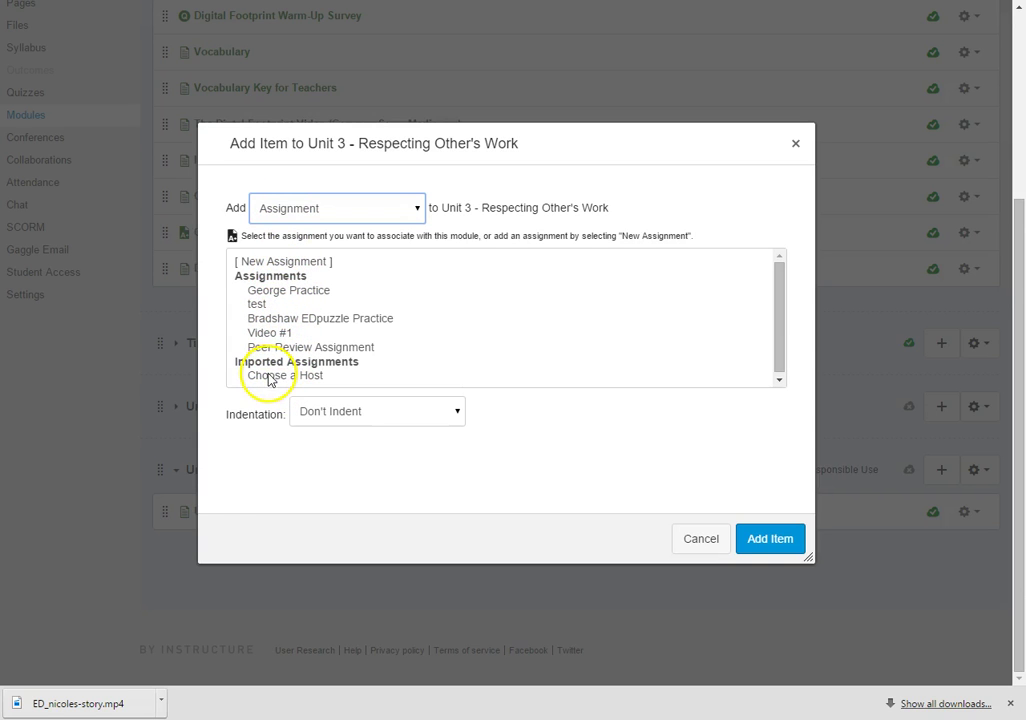
left_click(293, 262)
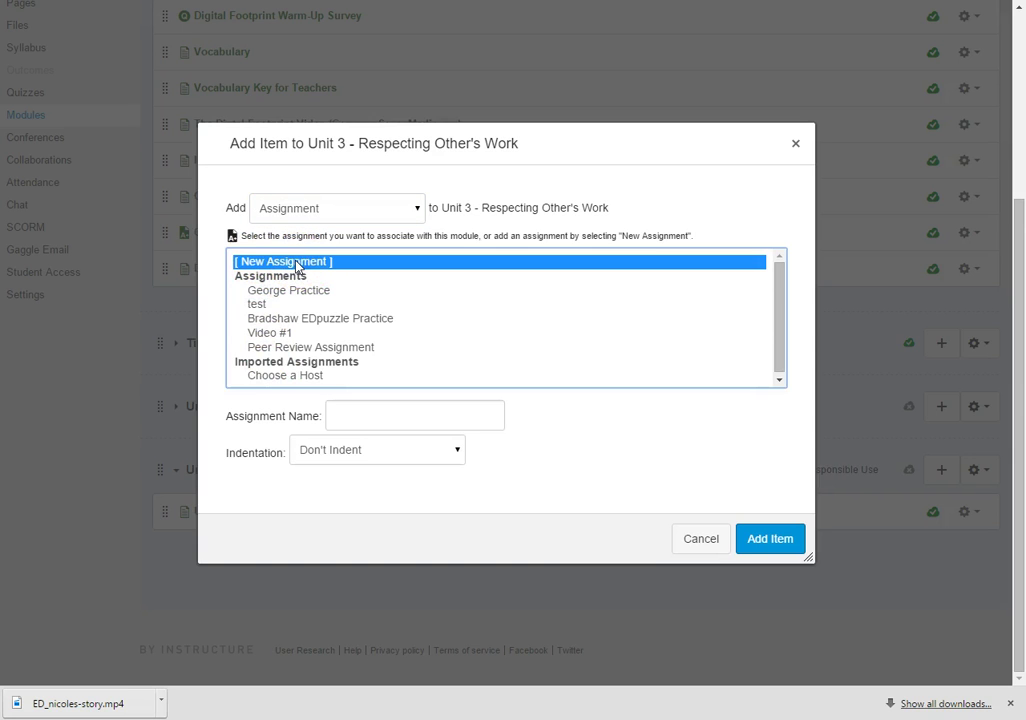
left_click(358, 417)
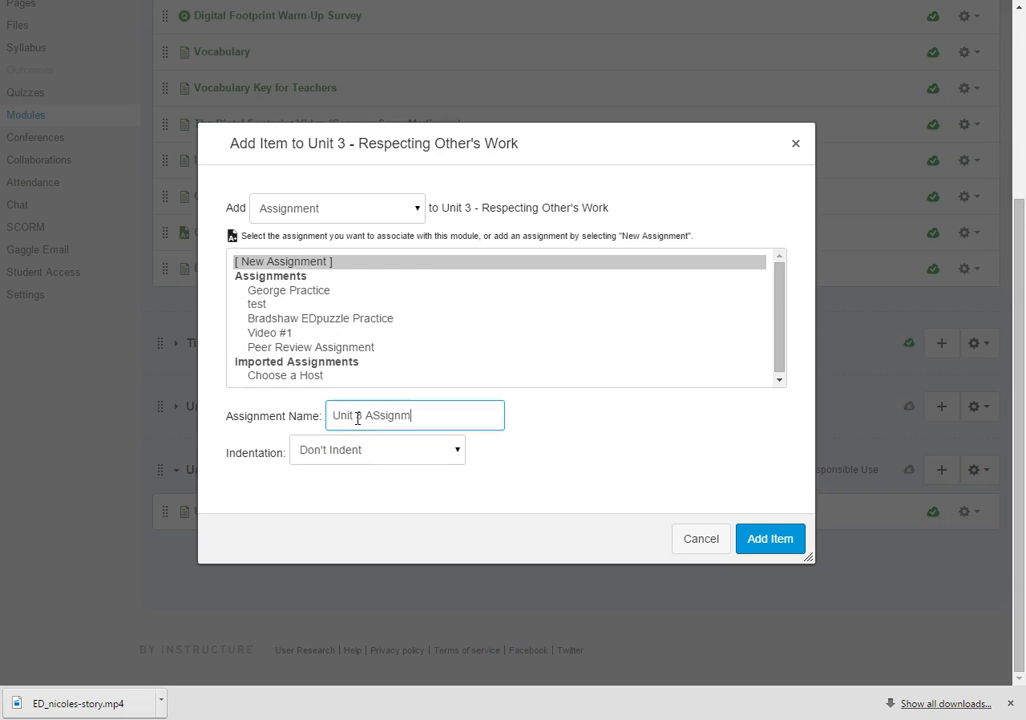
left_click(375, 418)
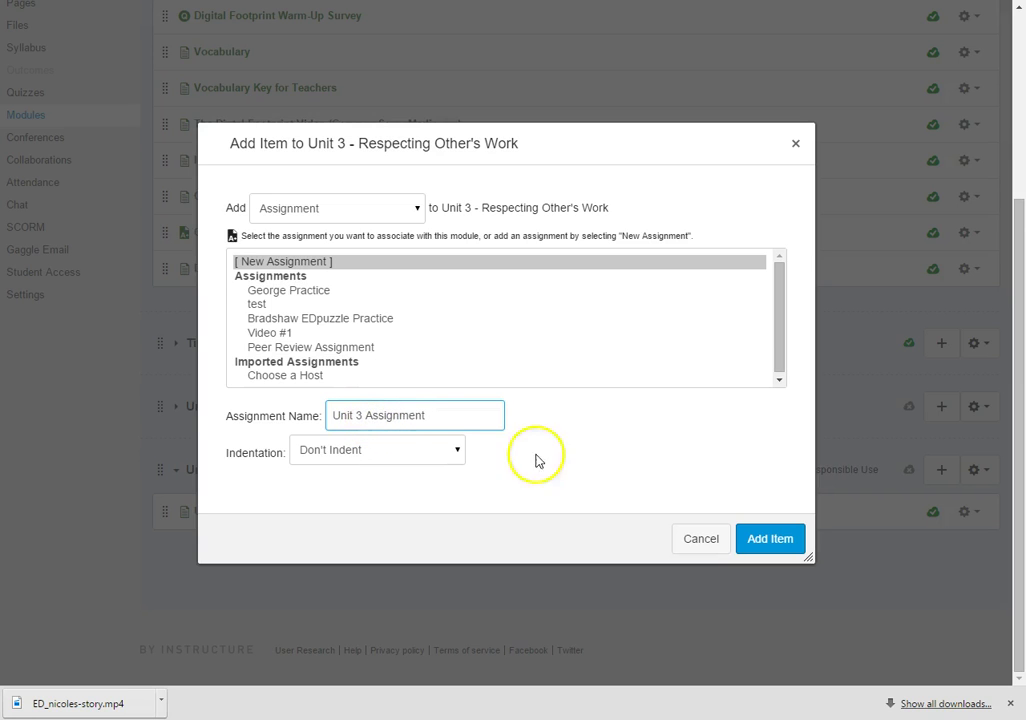
left_click(450, 416)
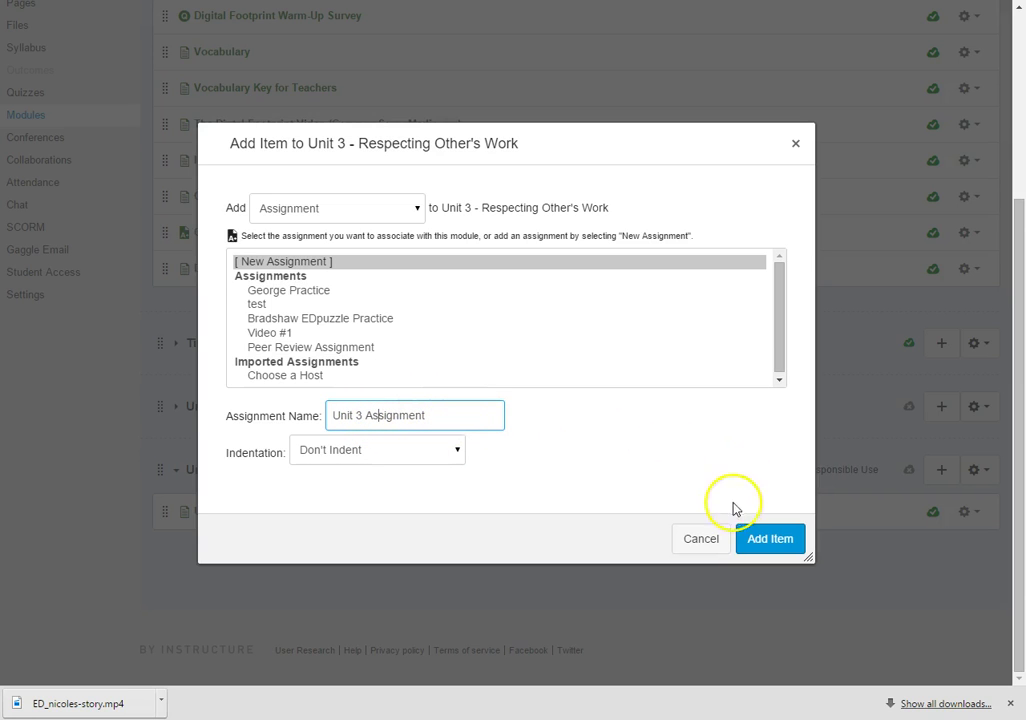
left_click(768, 534)
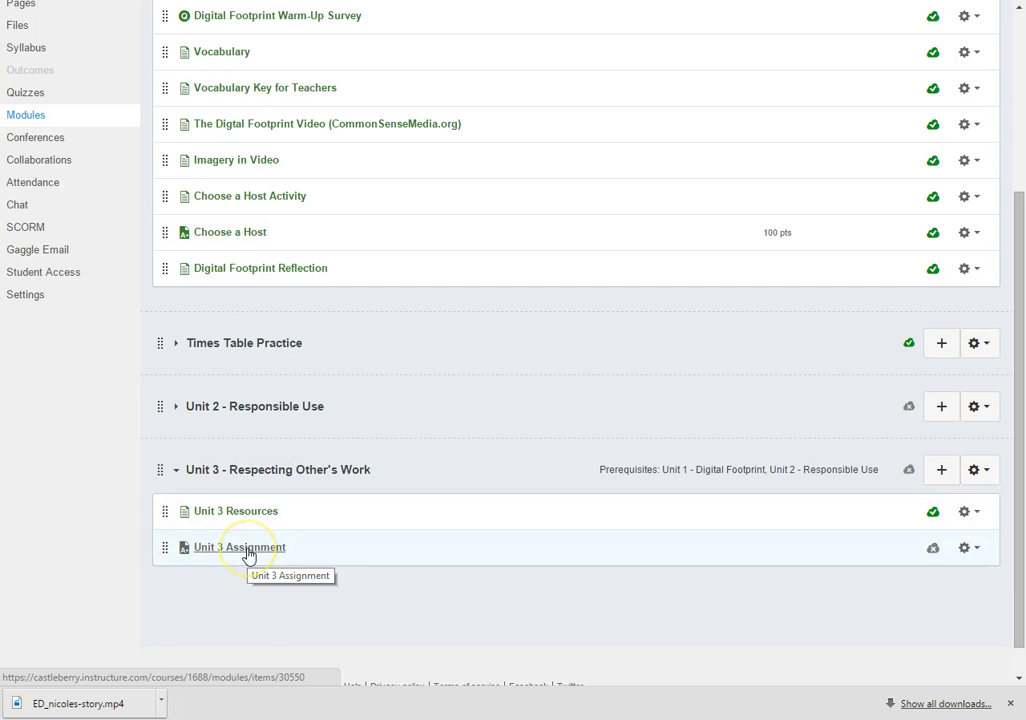
- Open the Unit 3 Assignment for editing from the course's assignment list
scroll(247, 540, "up", 3)
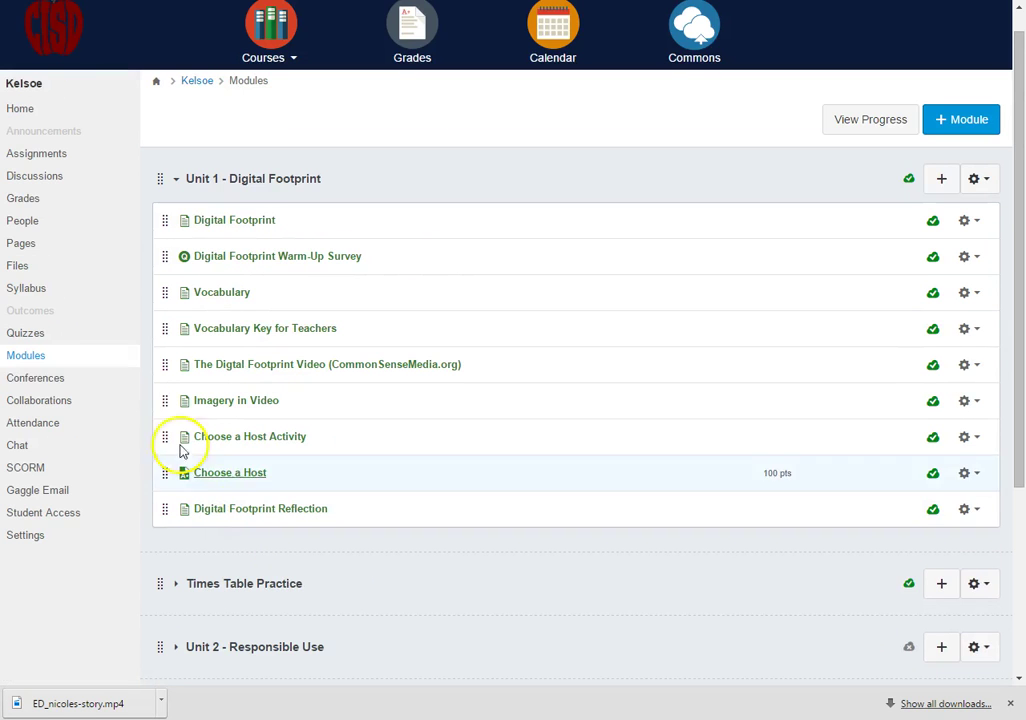
left_click(21, 153)
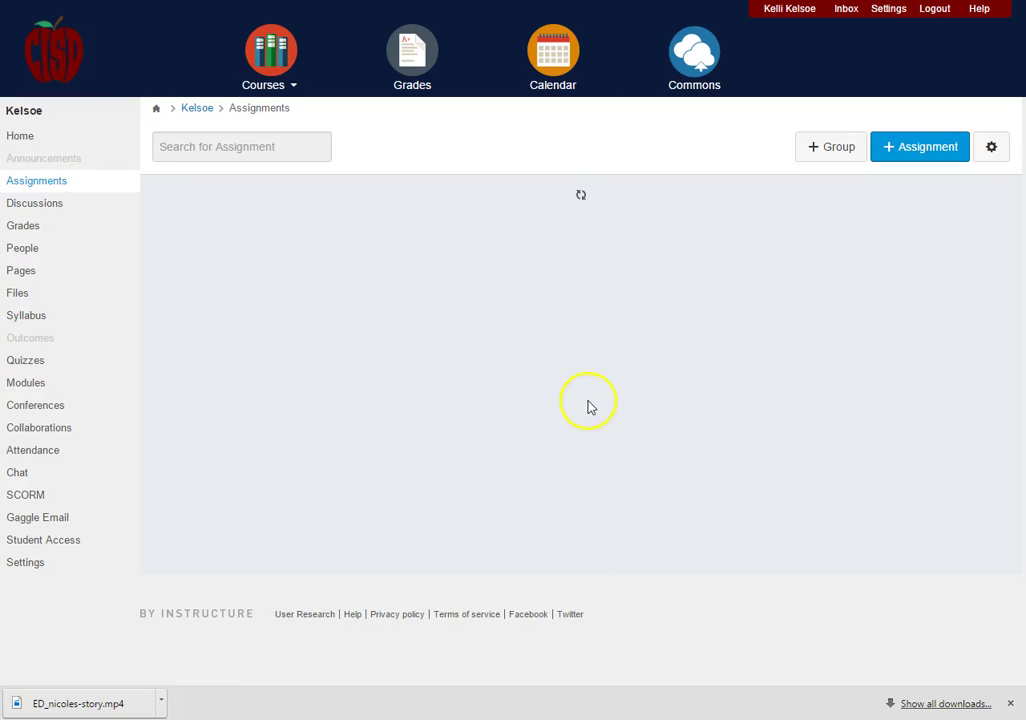
scroll(403, 378, "down", 3)
scroll(404, 380, "up", 2)
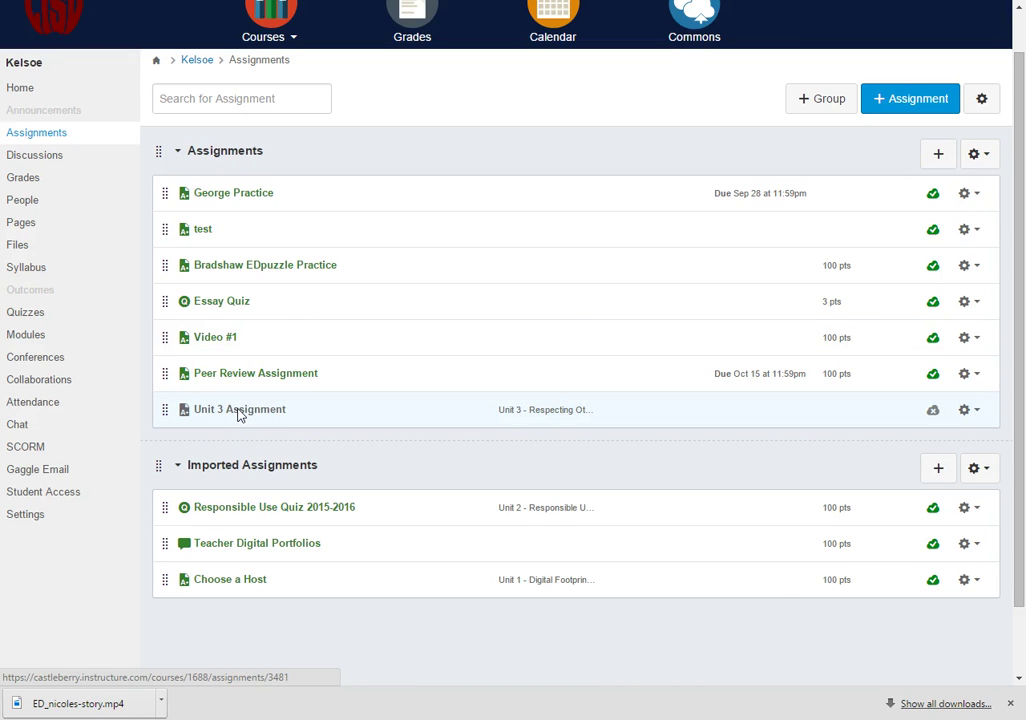
left_click(239, 410)
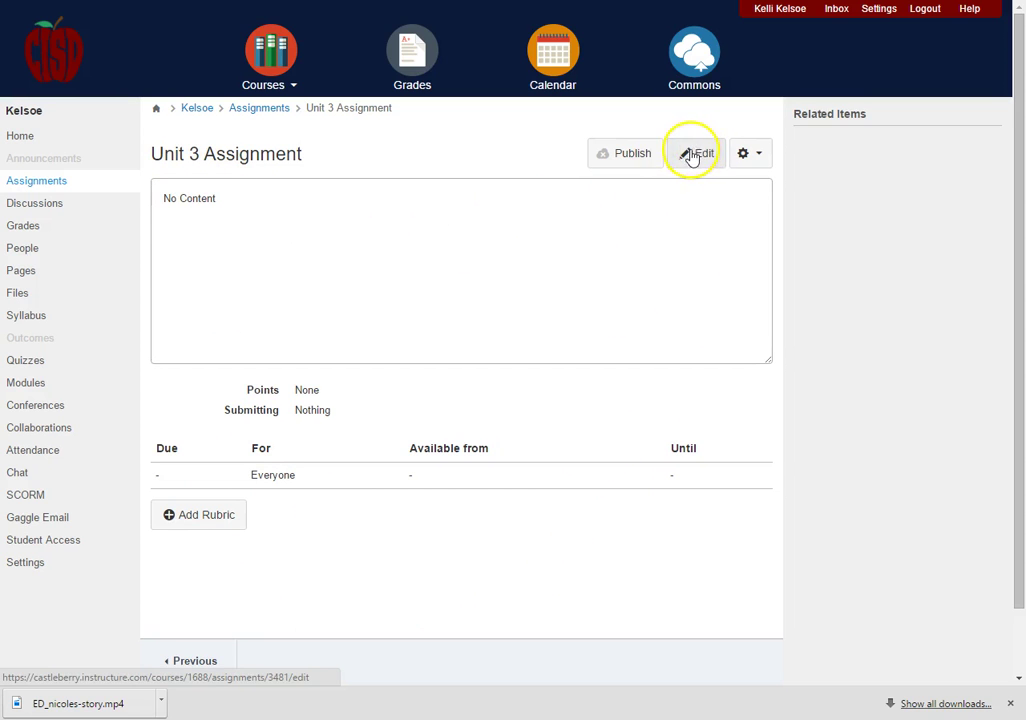
left_click(691, 155)
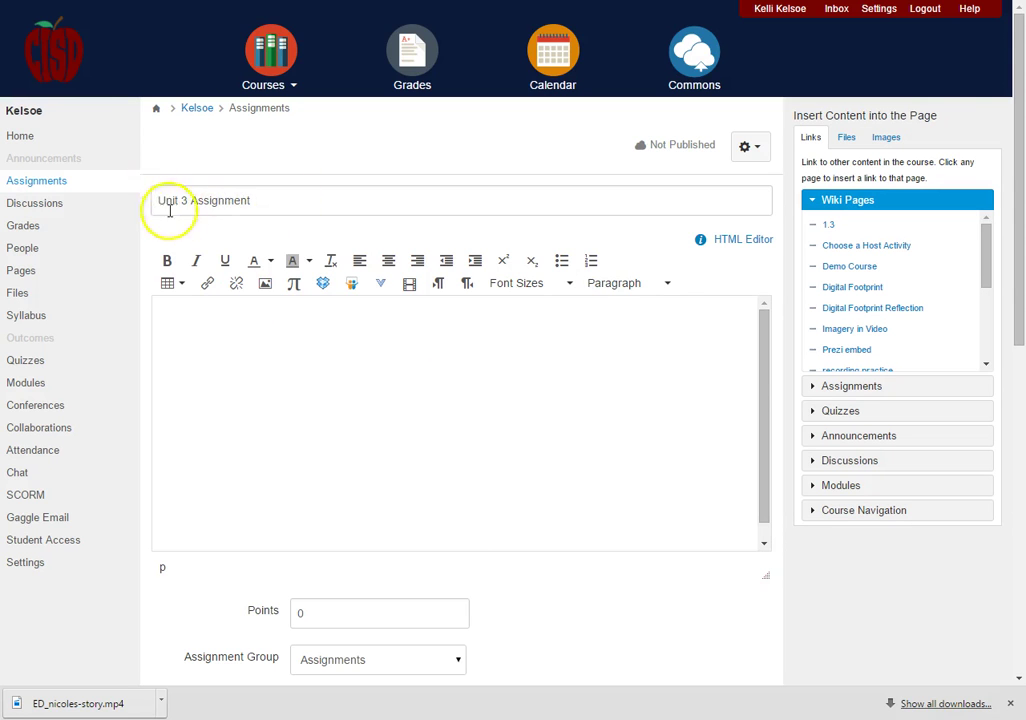
- Enter "Instructions for the assignment" as the assignment's description and set its points to 100
left_click_drag(160, 200, 282, 199)
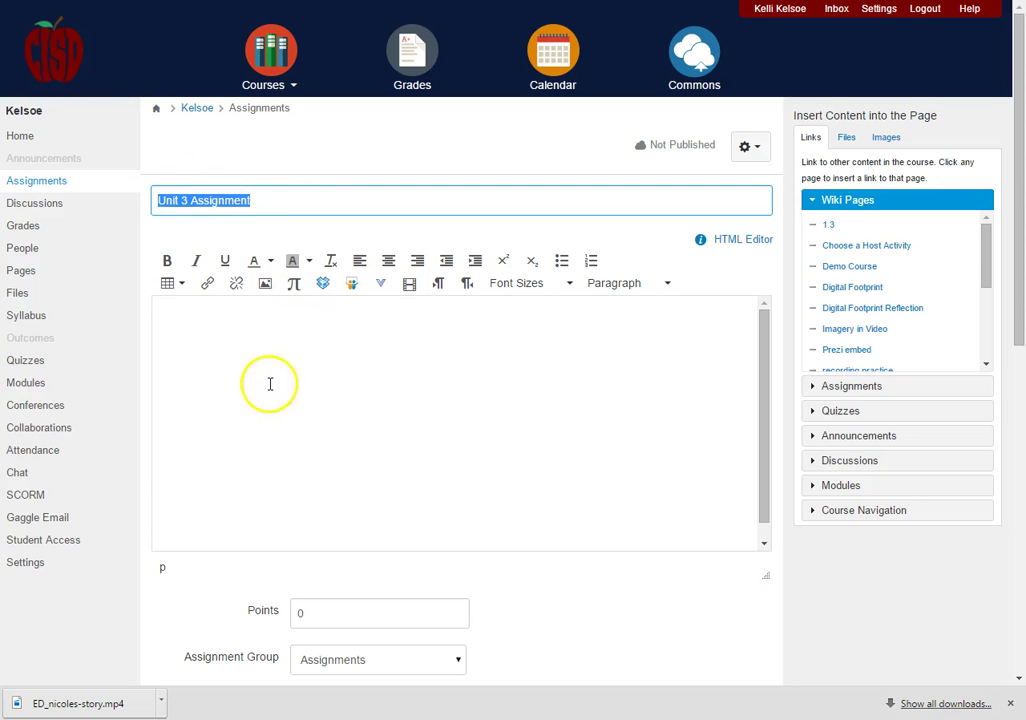
left_click(207, 320)
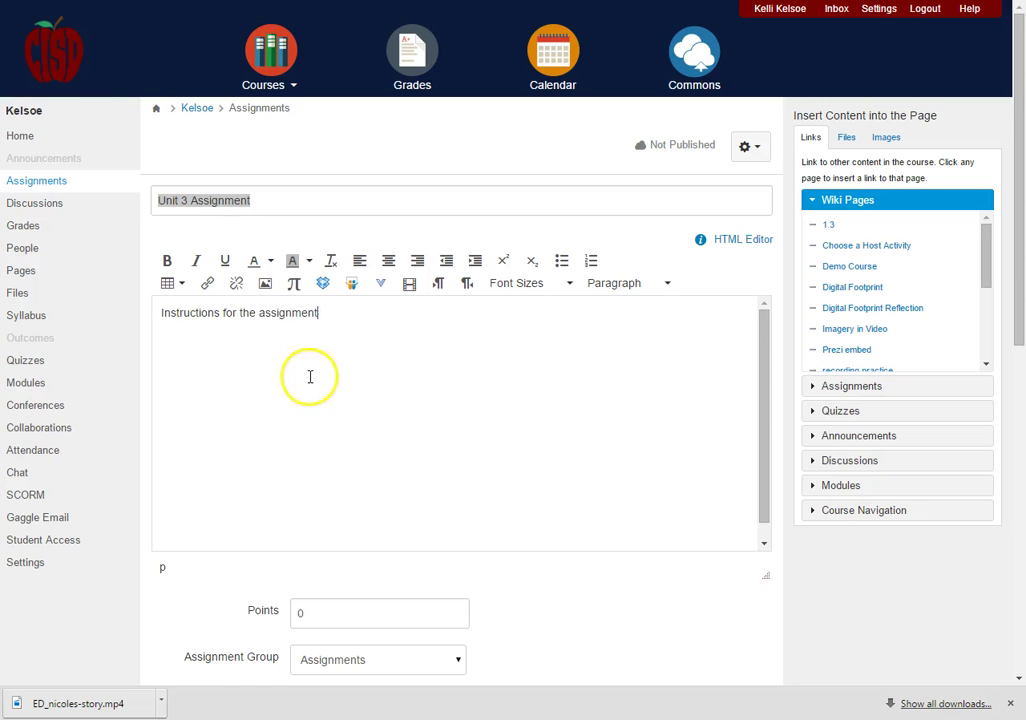
scroll(380, 421, "down", 3)
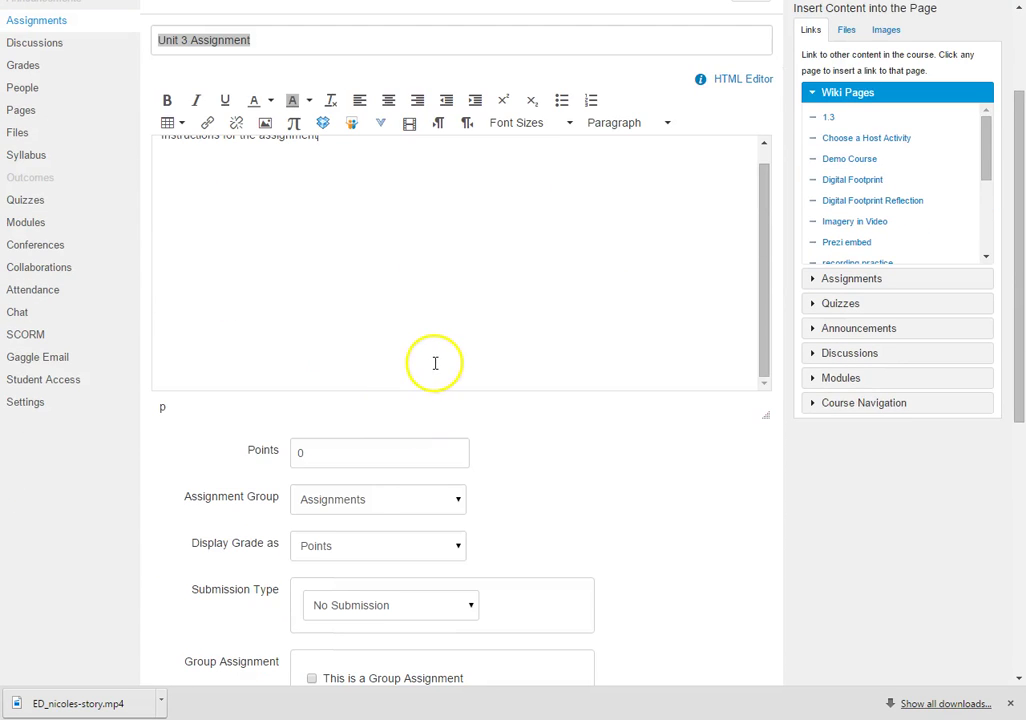
scroll(435, 362, "down", 5)
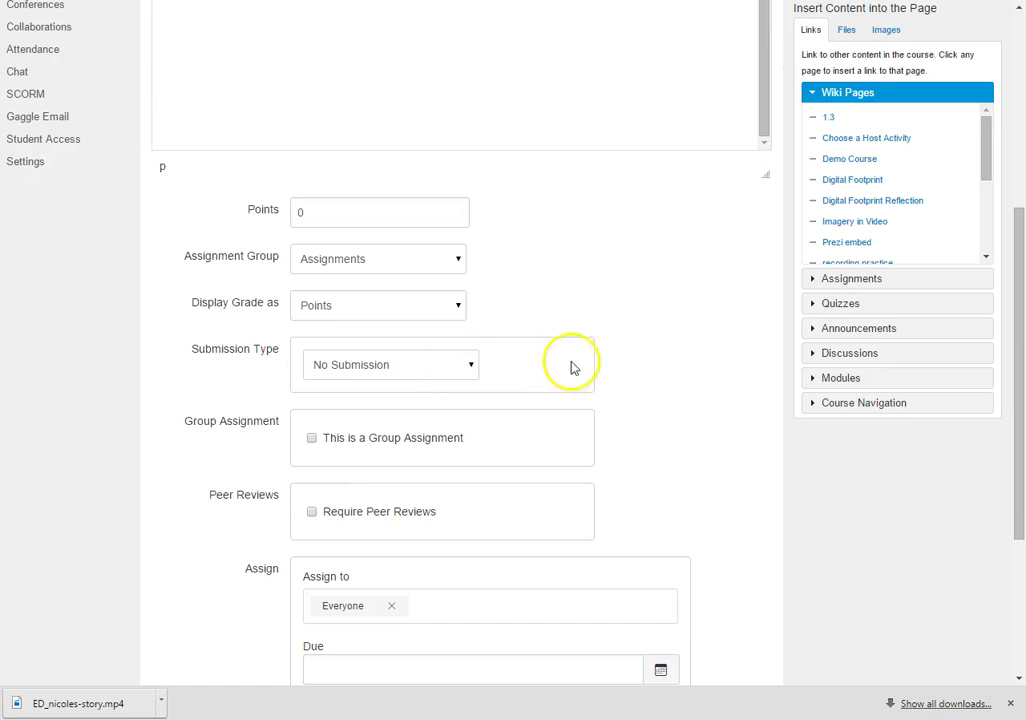
left_click(299, 210)
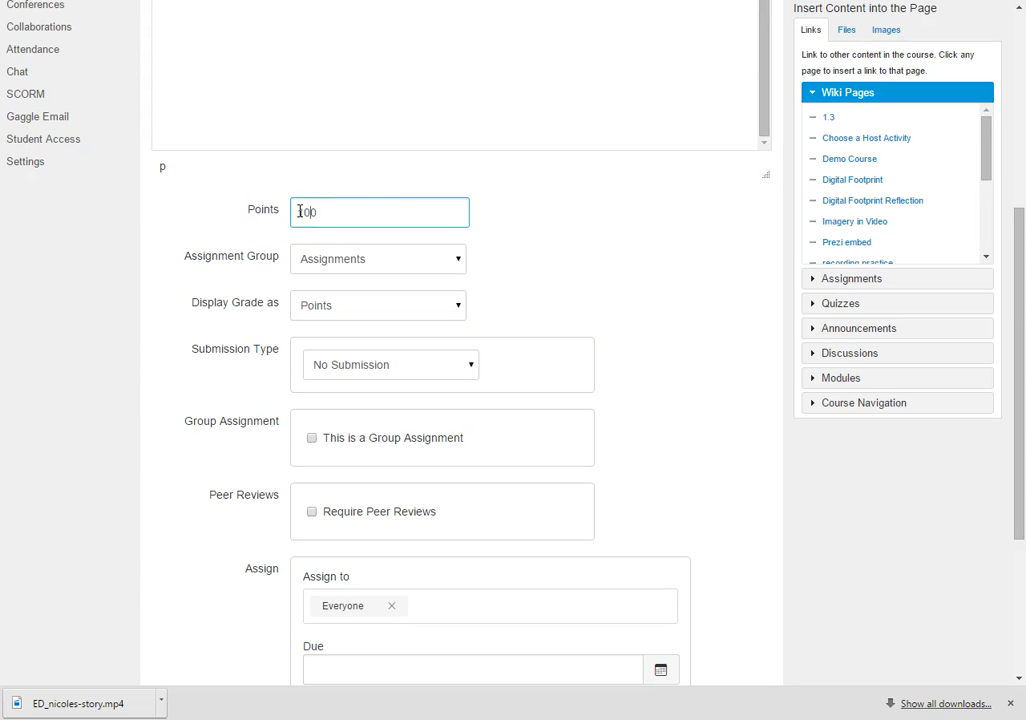
left_click(296, 214)
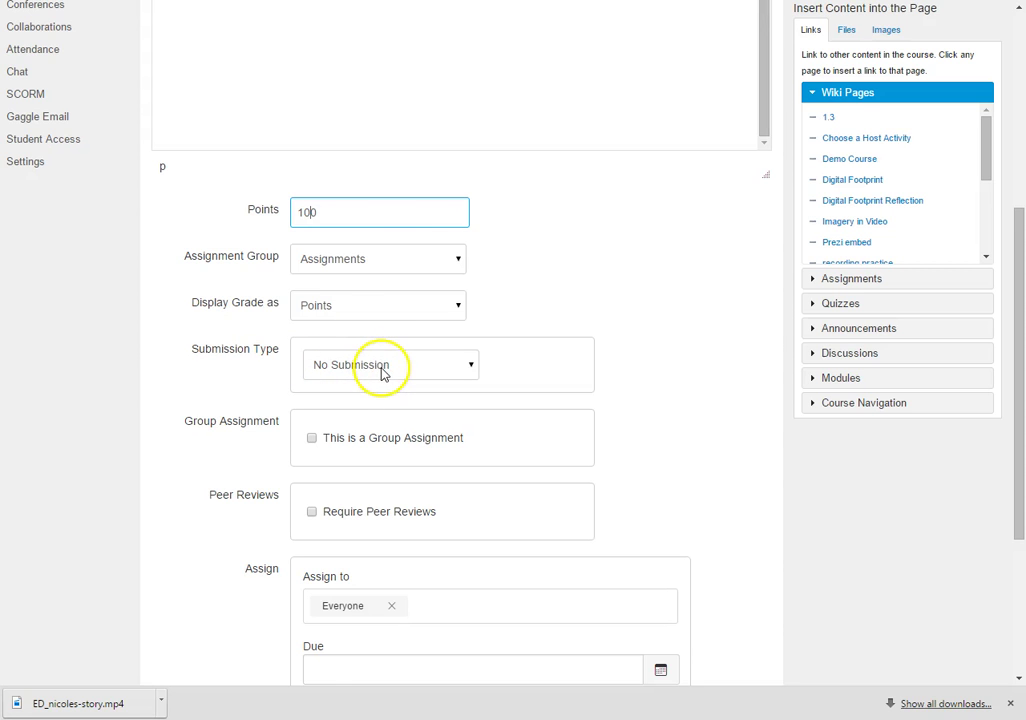
- Set the submission type to Online and allow File Uploads as the only entry option
scroll(540, 318, "up", 5)
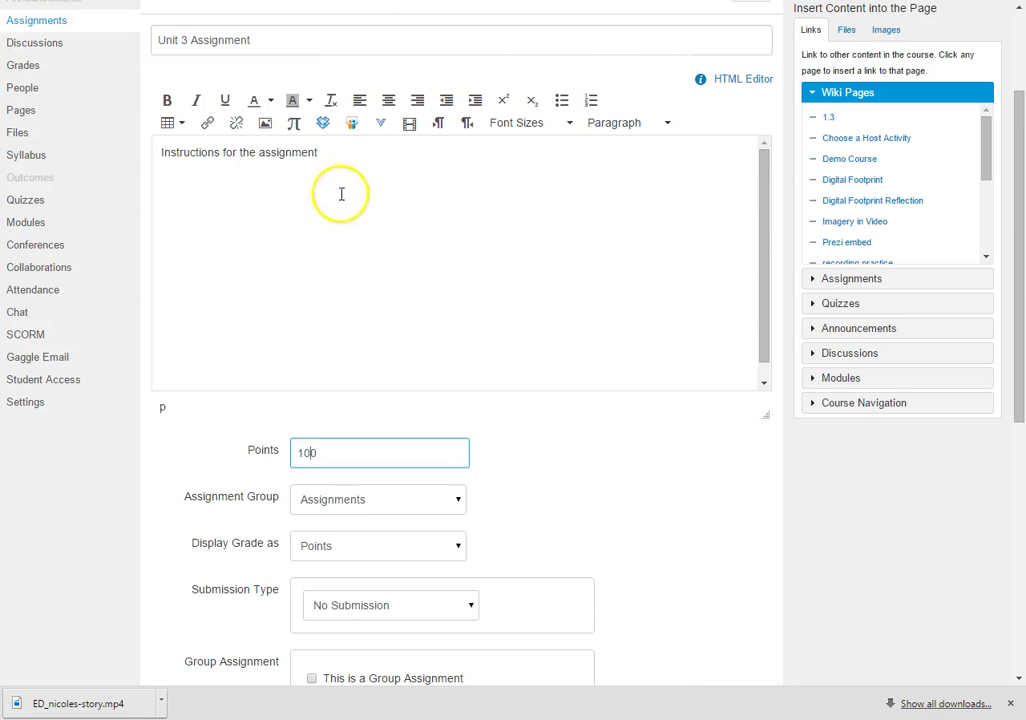
scroll(737, 518, "down", 2)
scroll(736, 516, "down", 2)
scroll(641, 394, "down", 2)
scroll(641, 394, "down", 2)
left_click(472, 286)
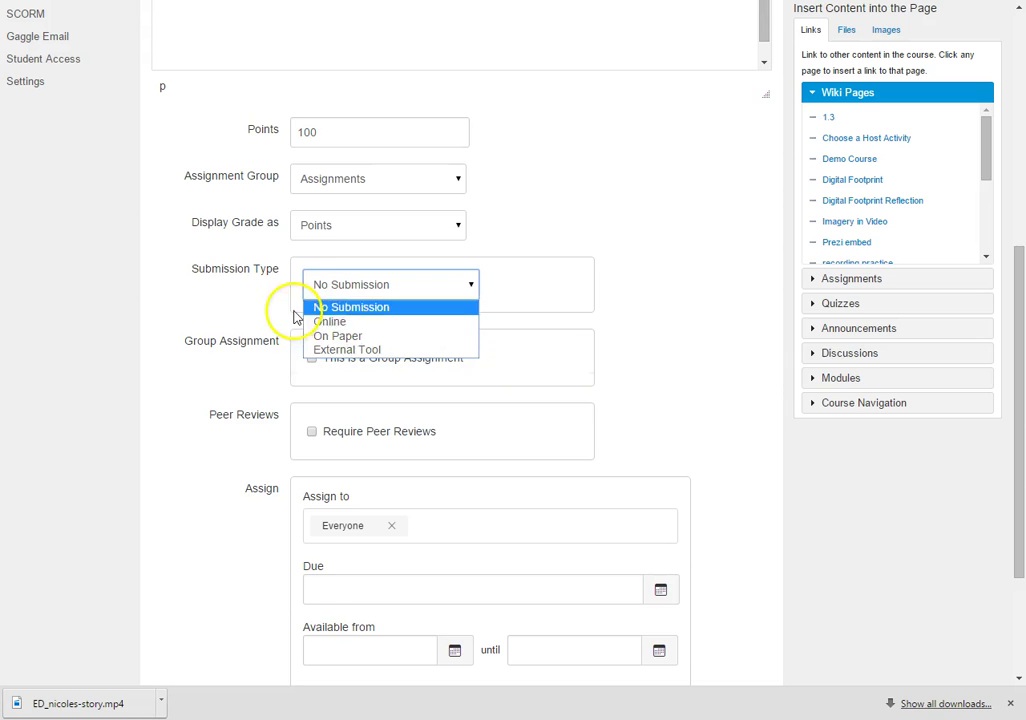
left_click(331, 323)
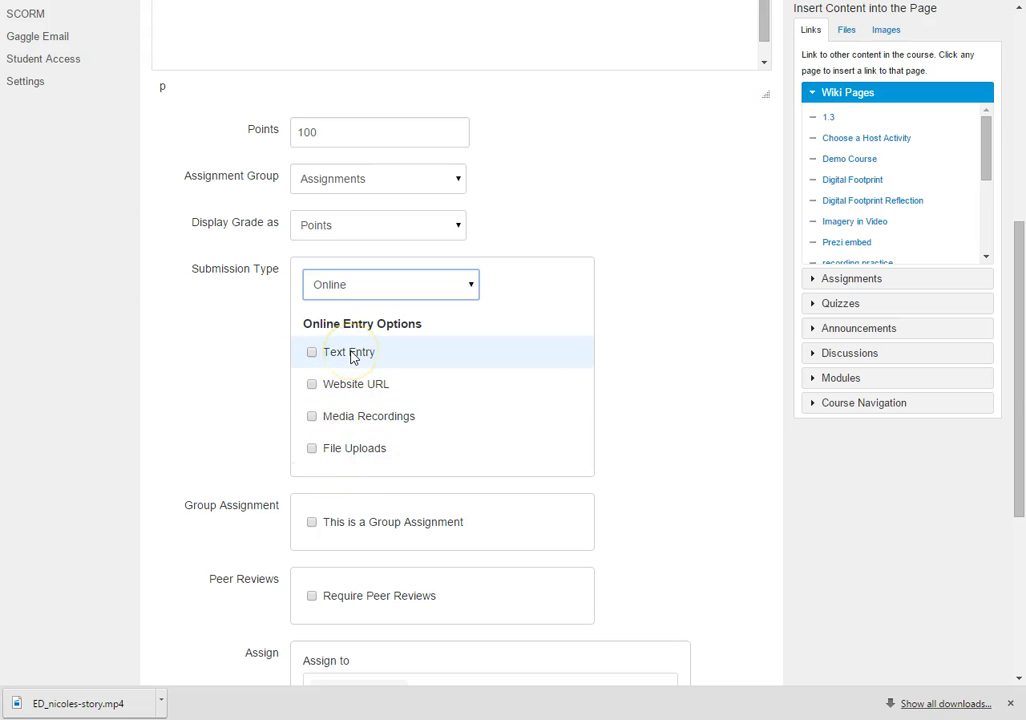
left_click(343, 357)
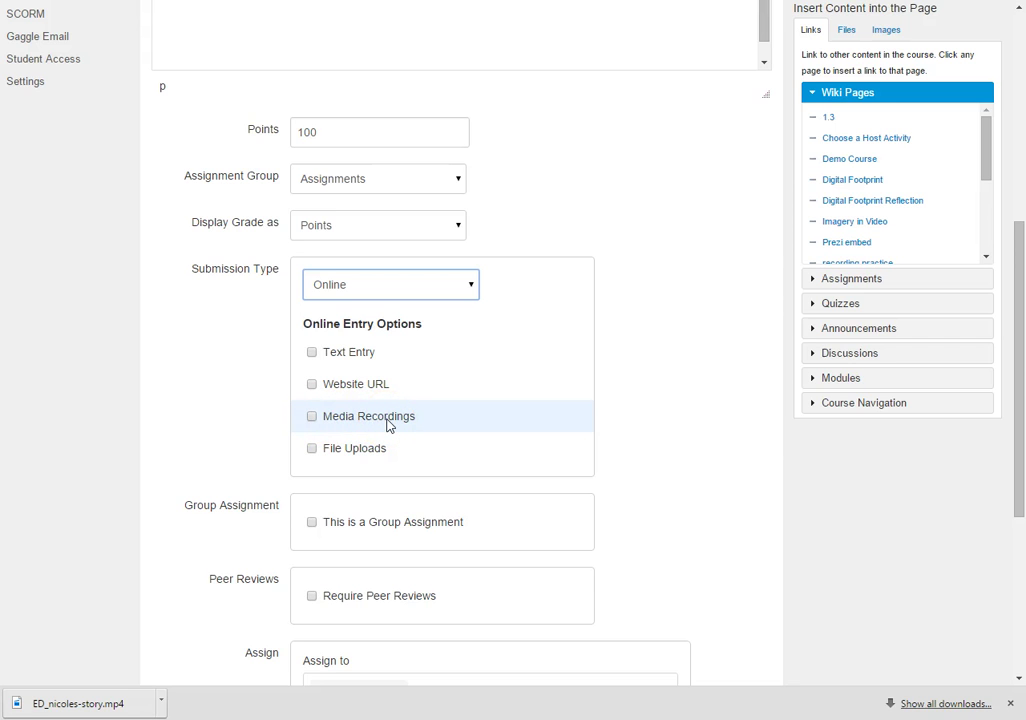
left_click(378, 421)
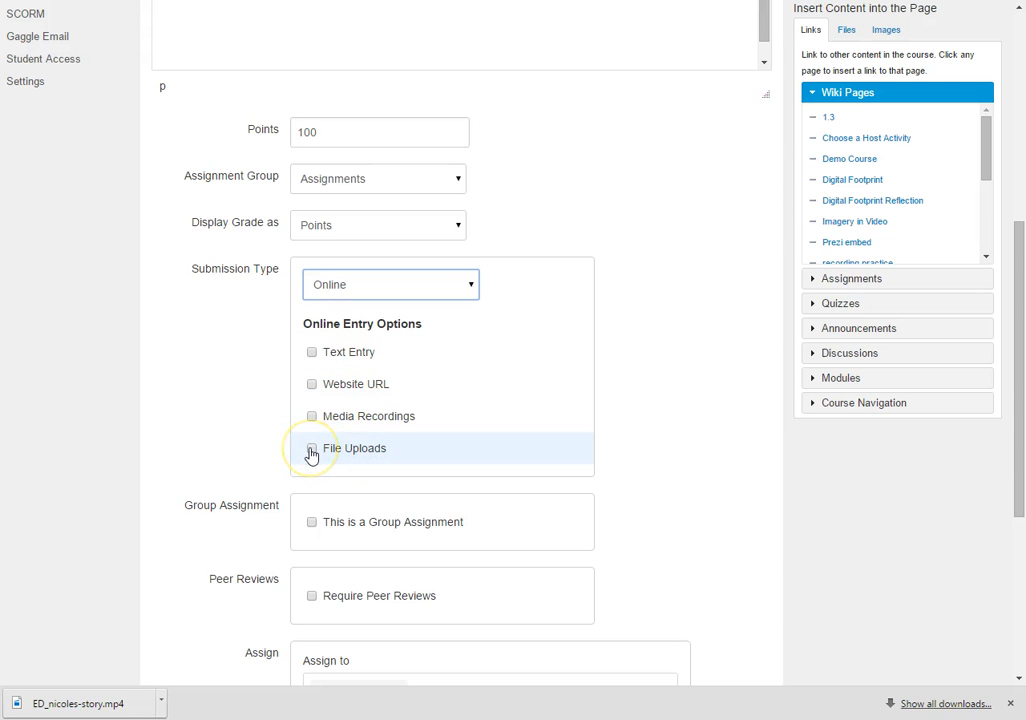
left_click(311, 450)
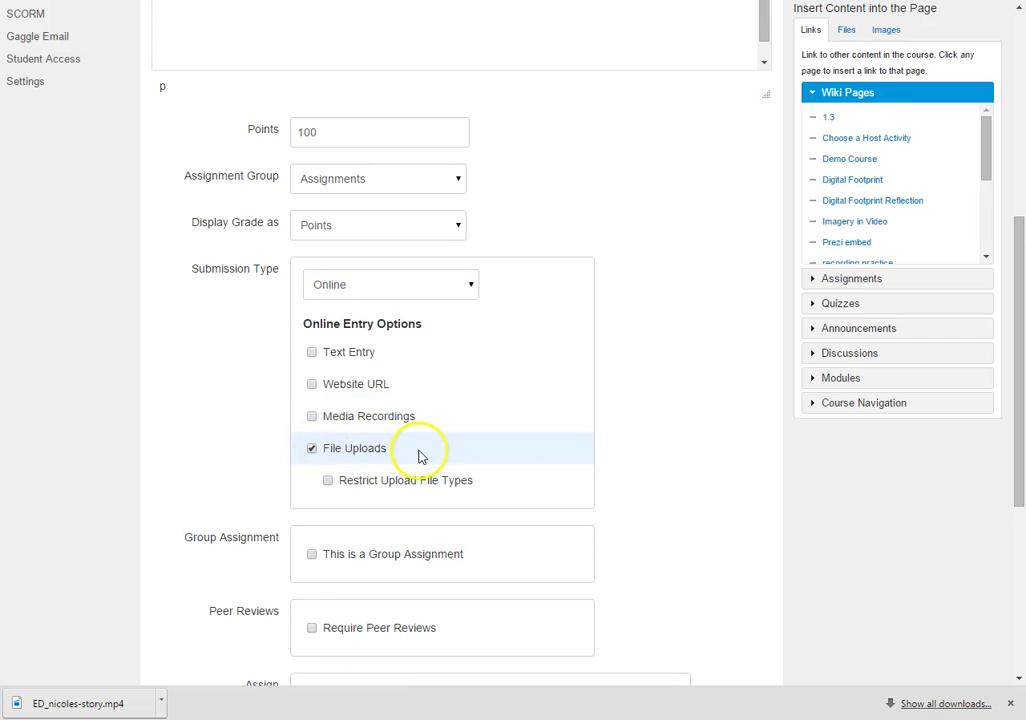
- Set the assignment's due date for everyone to October 30, 2015
scroll(568, 486, "down", 3)
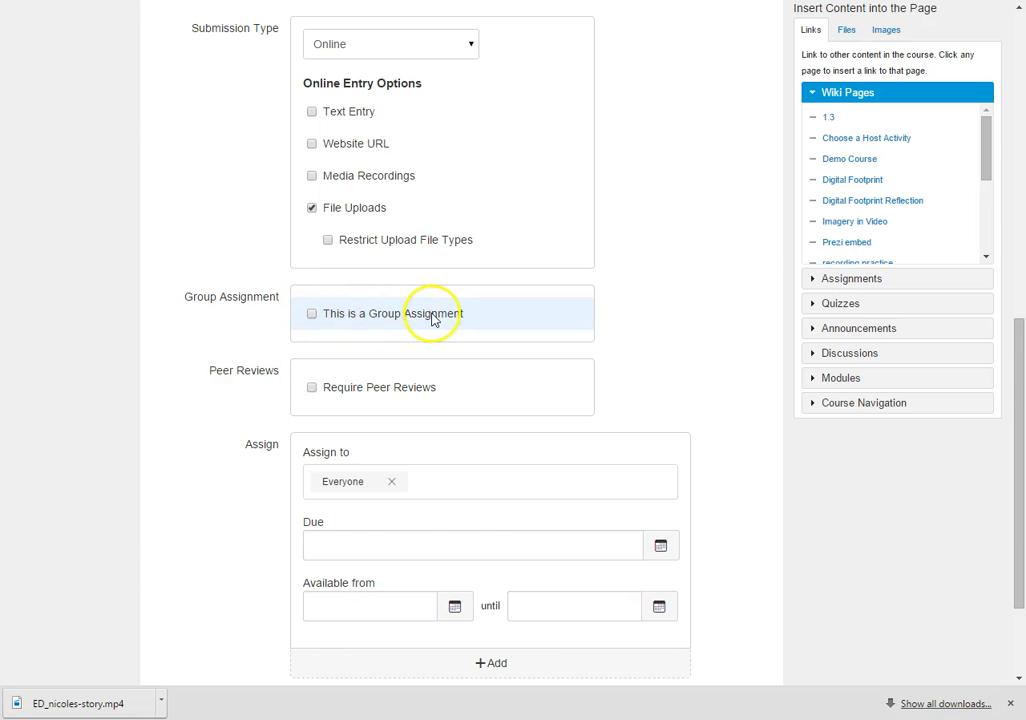
scroll(433, 320, "down", 2)
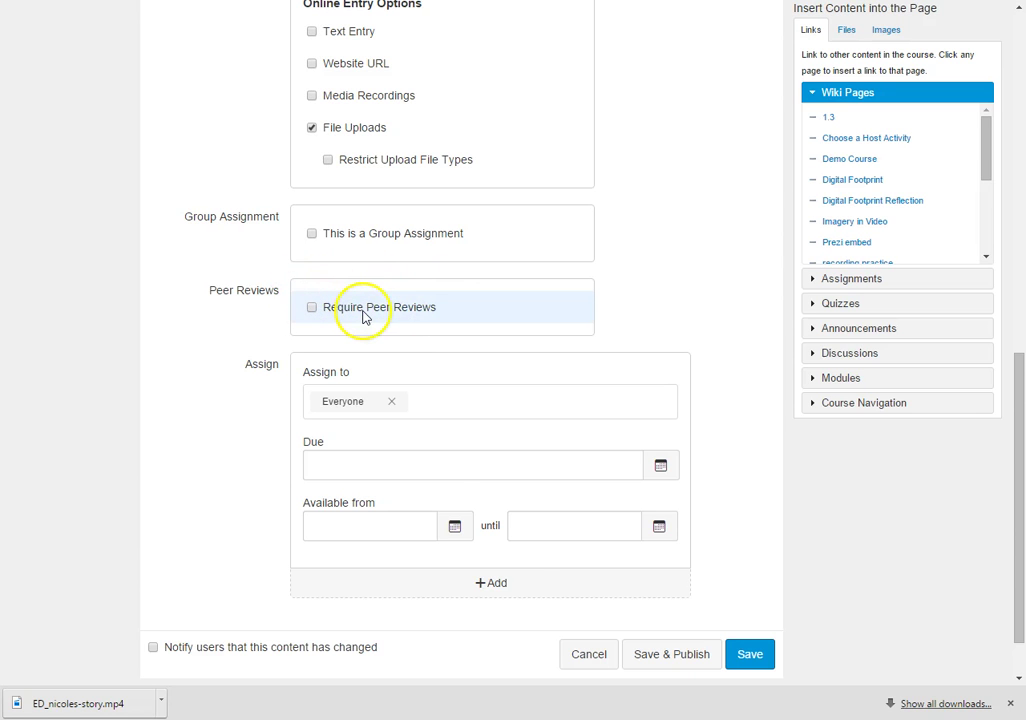
scroll(431, 312, "down", 2)
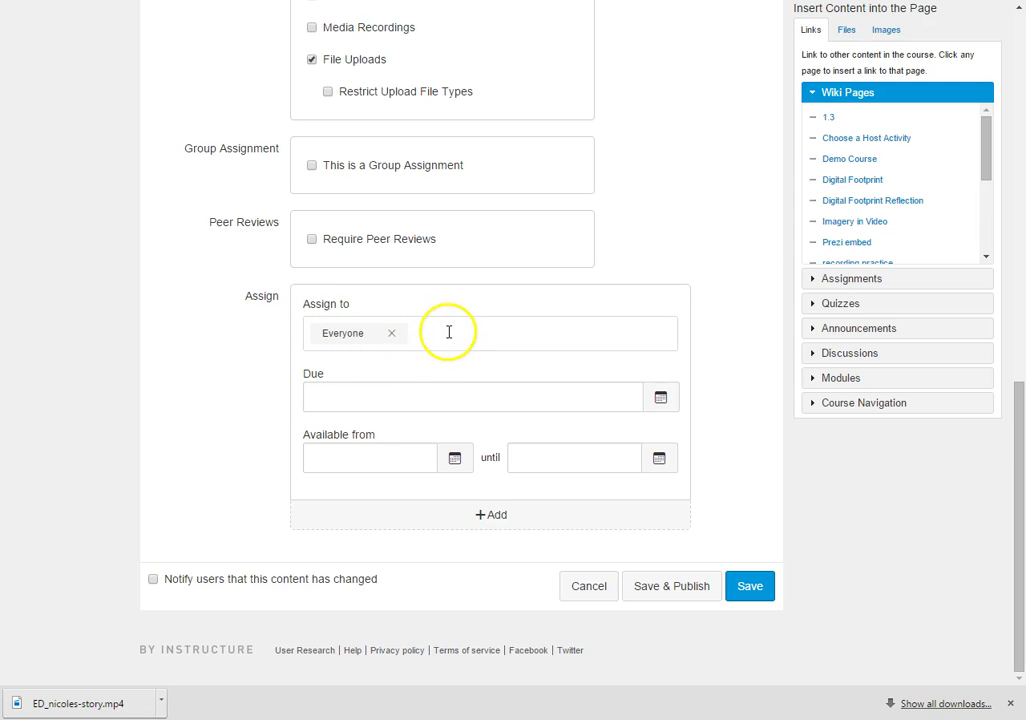
left_click(318, 398)
left_click(660, 400)
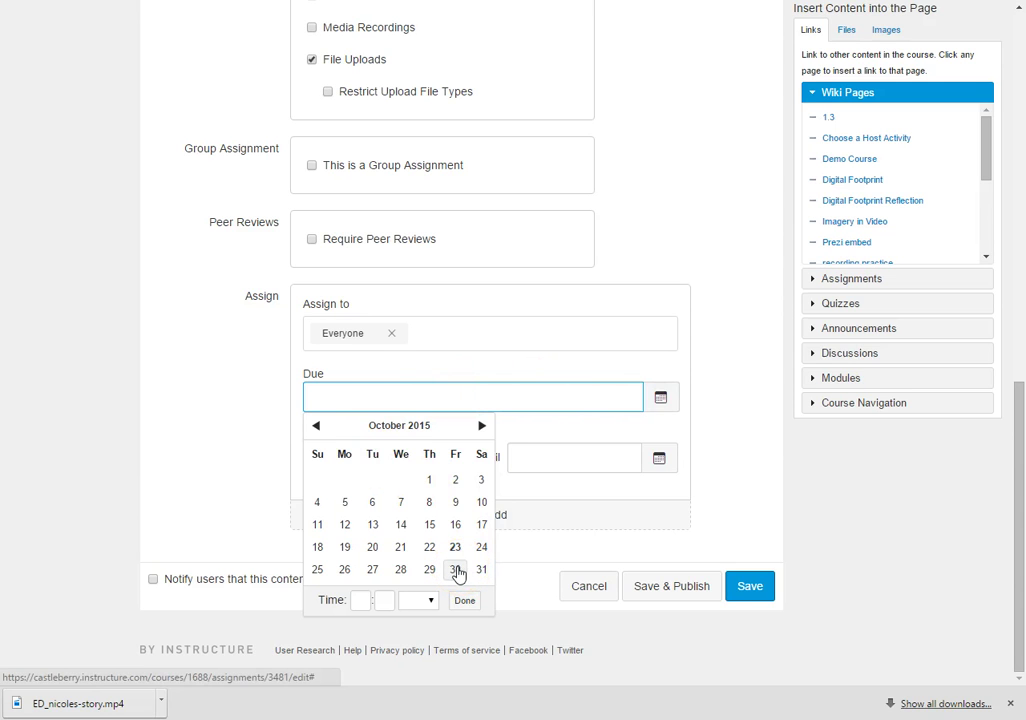
left_click(456, 570)
left_click(564, 435)
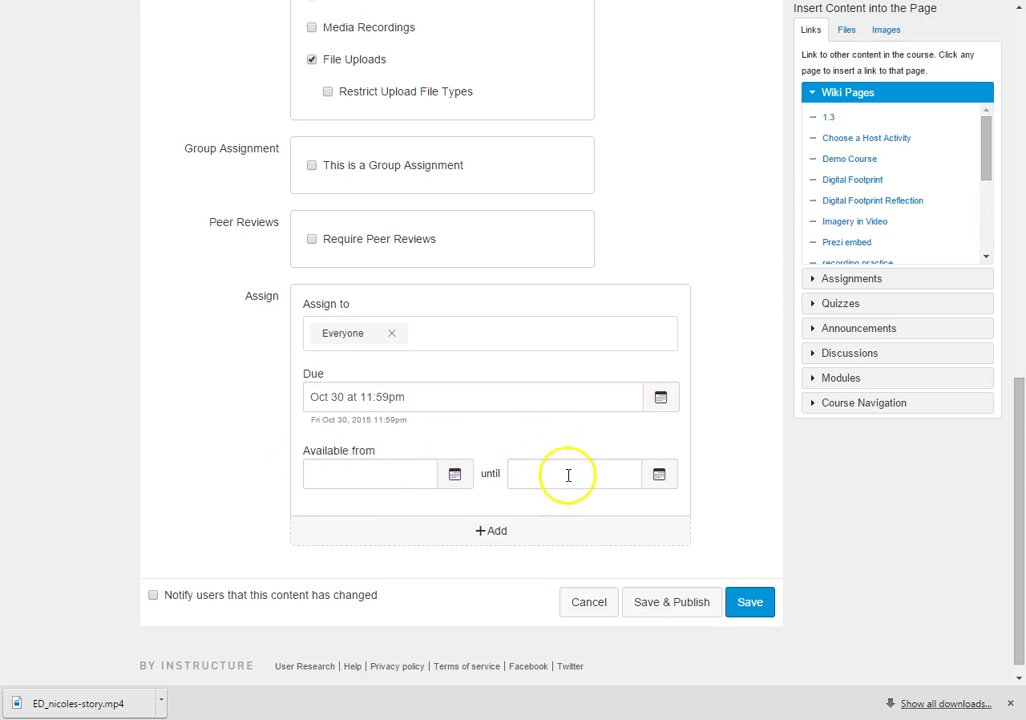
- Review the assignment's settings, then save and publish it
scroll(556, 460, "down", 1)
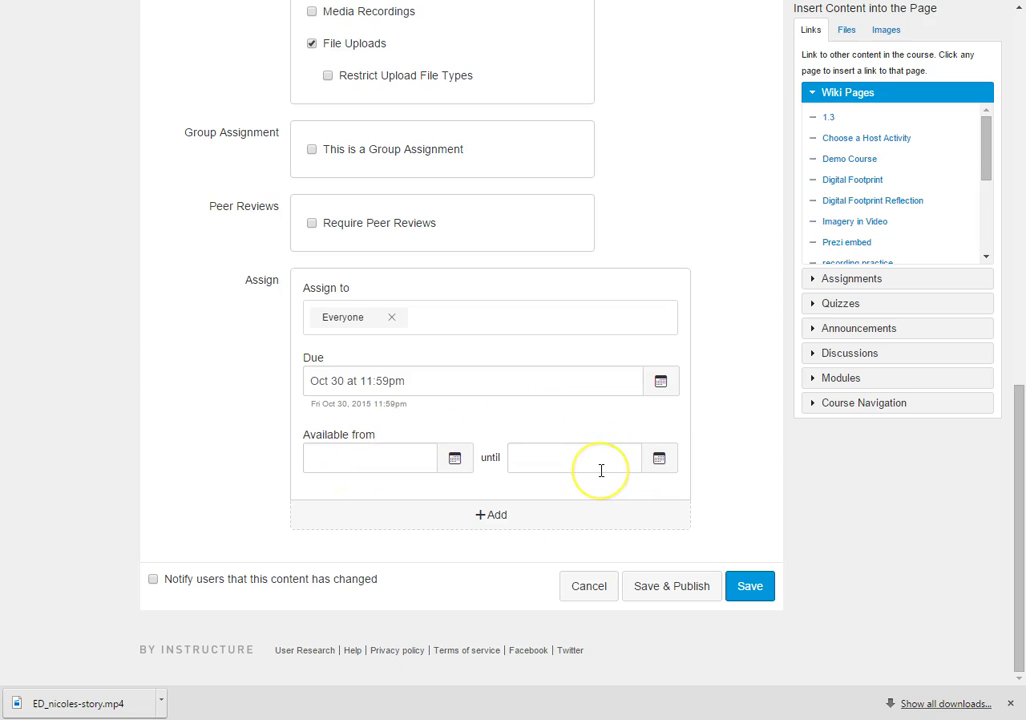
scroll(600, 465, "up", 8)
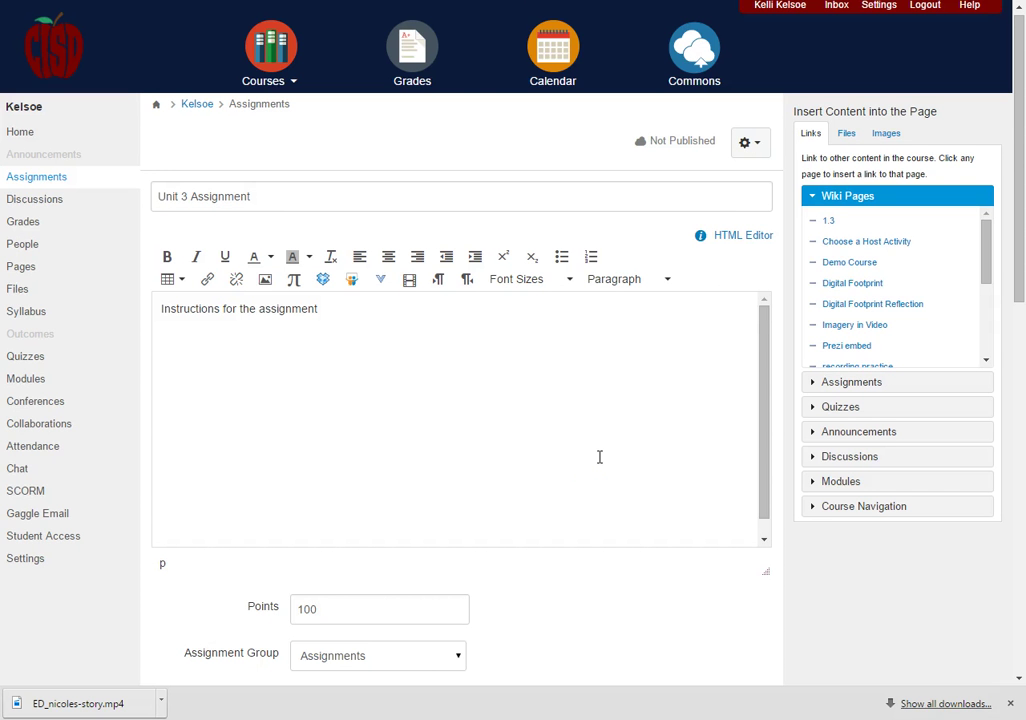
scroll(599, 457, "down", 2)
scroll(600, 463, "down", 9)
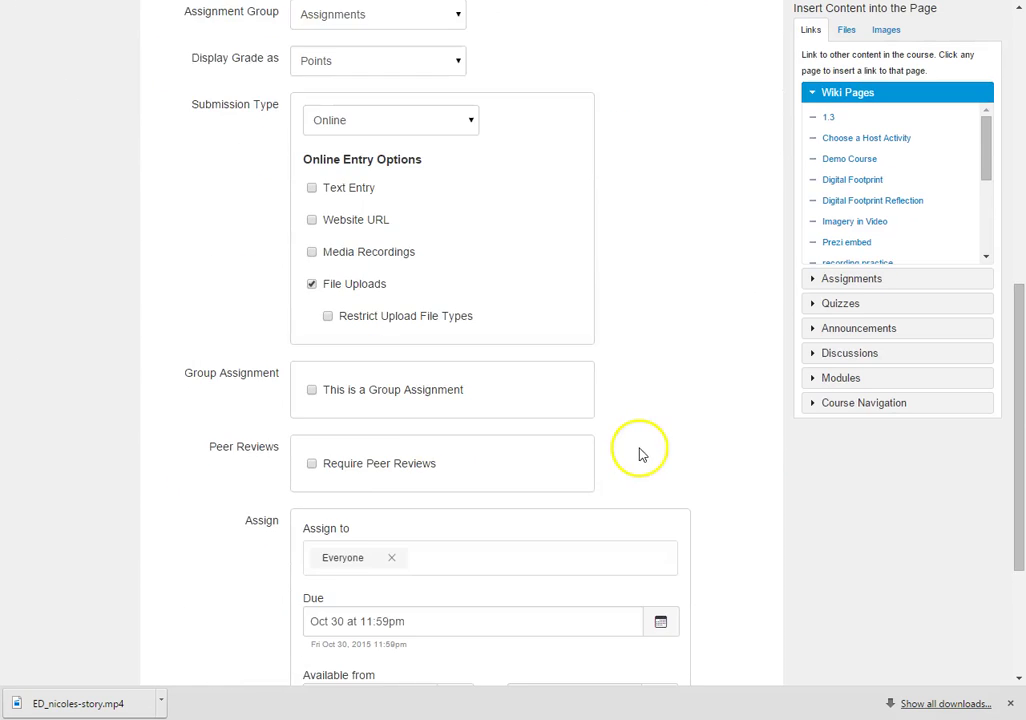
left_click(688, 586)
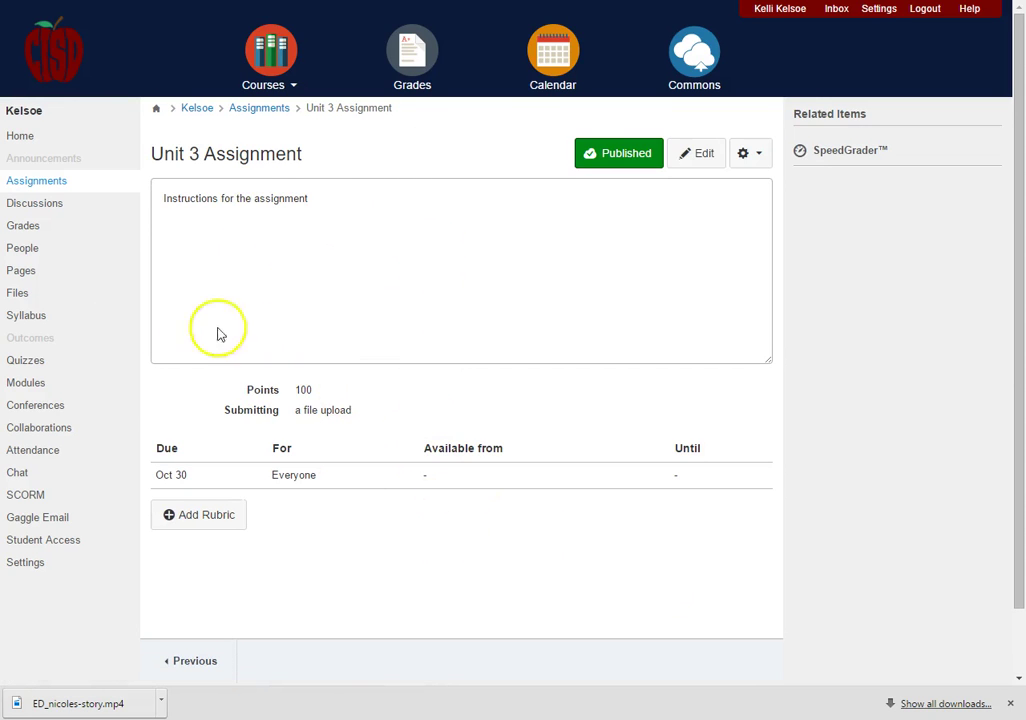
- Unpublish the Unit 3 Assignment in the course's Unit 3 module and publish it again
left_click(19, 385)
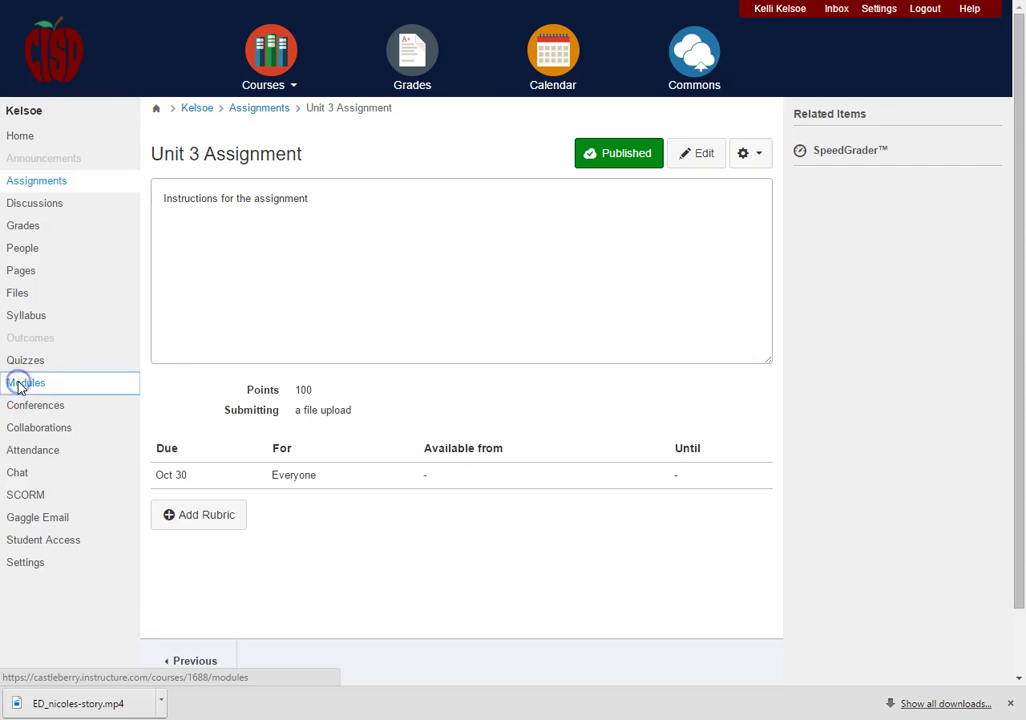
scroll(620, 475, "down", 4)
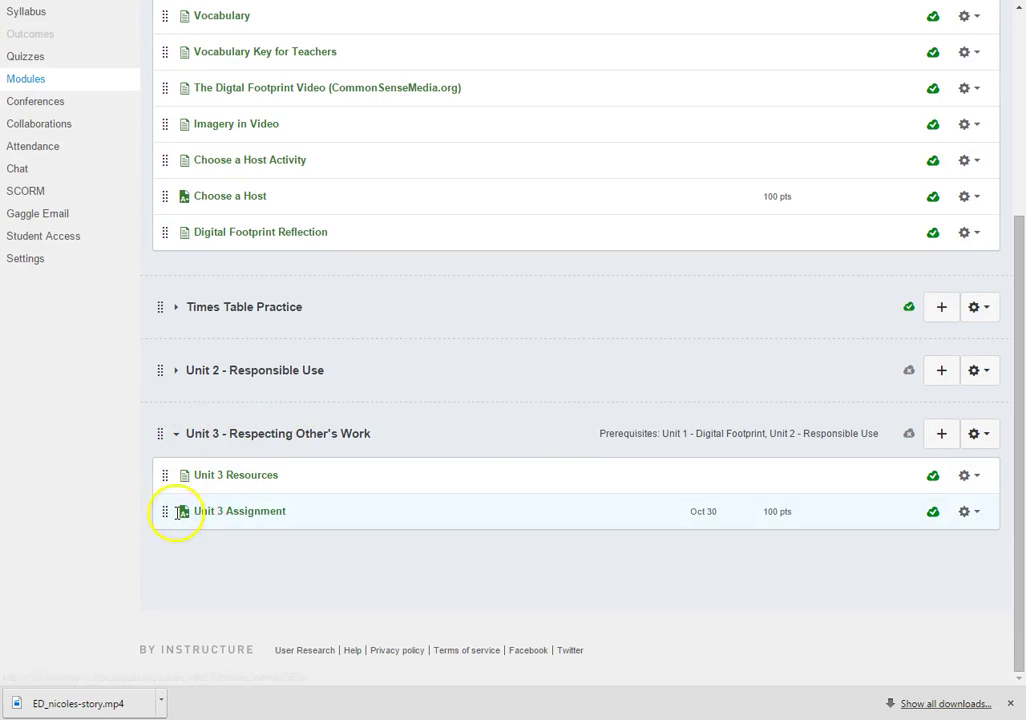
left_click(933, 514)
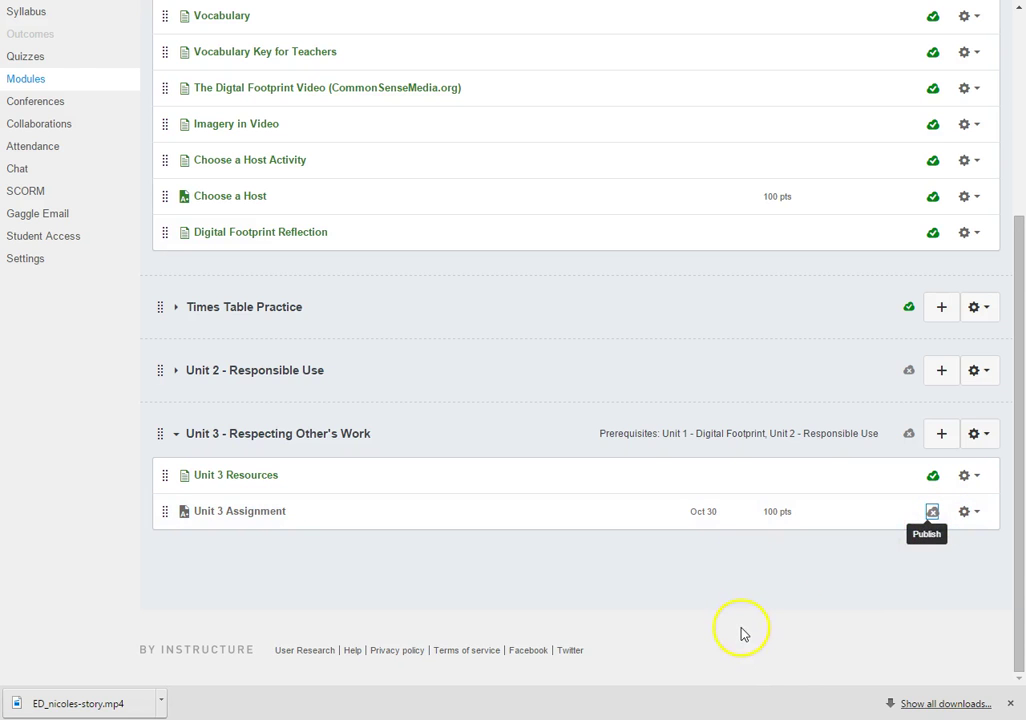
left_click(932, 514)
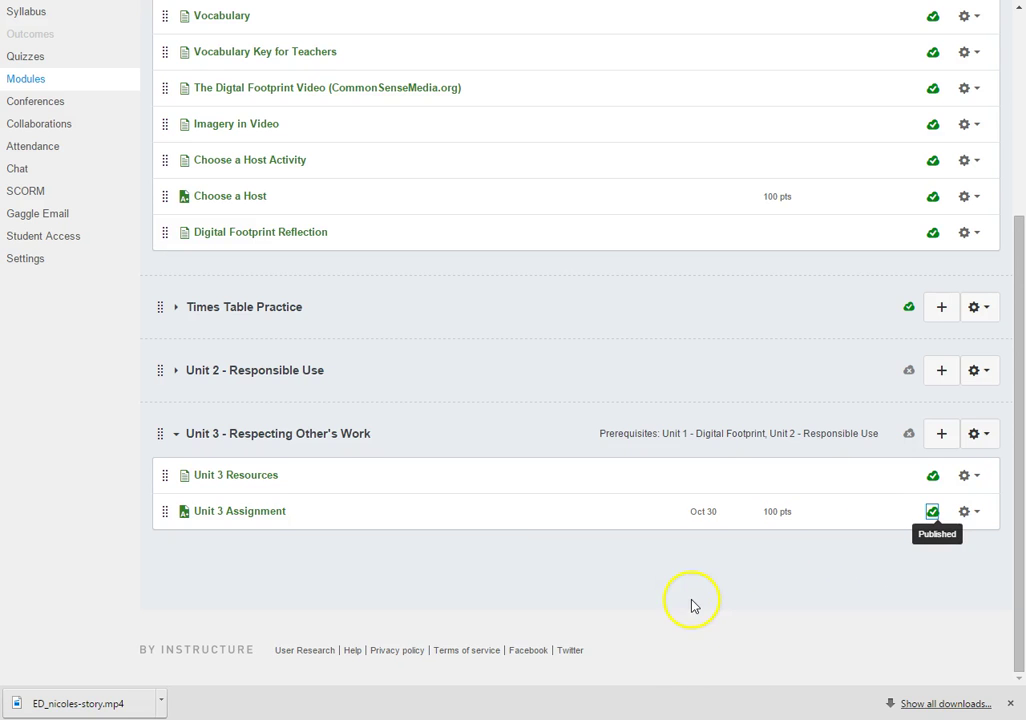